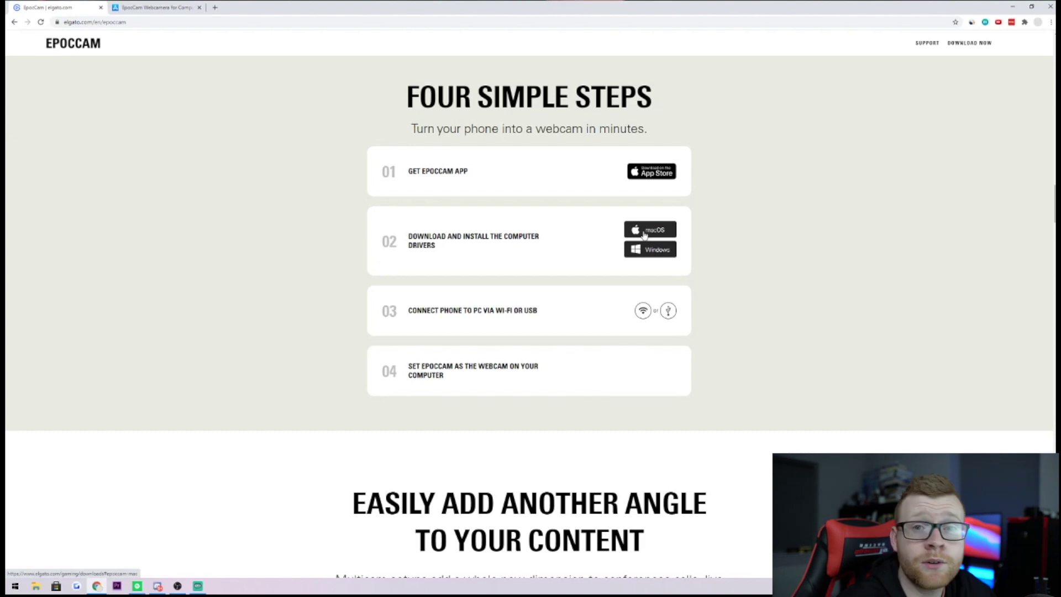
Download the Windows version of the EpocCam driver from the Elgato site and keep the installer file.
{"action": "left_click", "coordinate": [654, 257]}
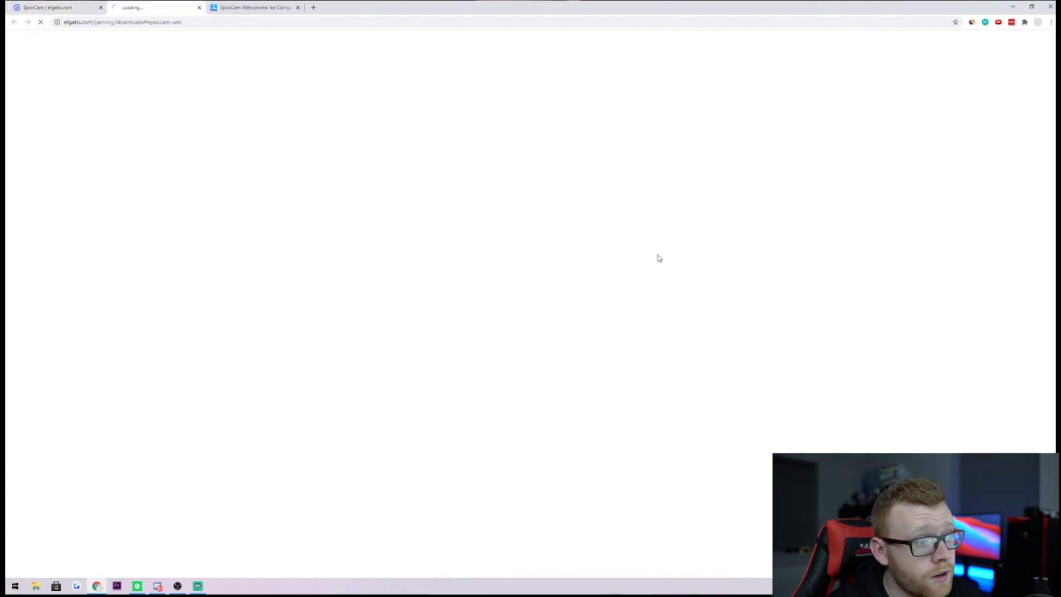
{"action": "scroll", "coordinate": [648, 236], "scroll_direction": "down", "scroll_amount": 3}
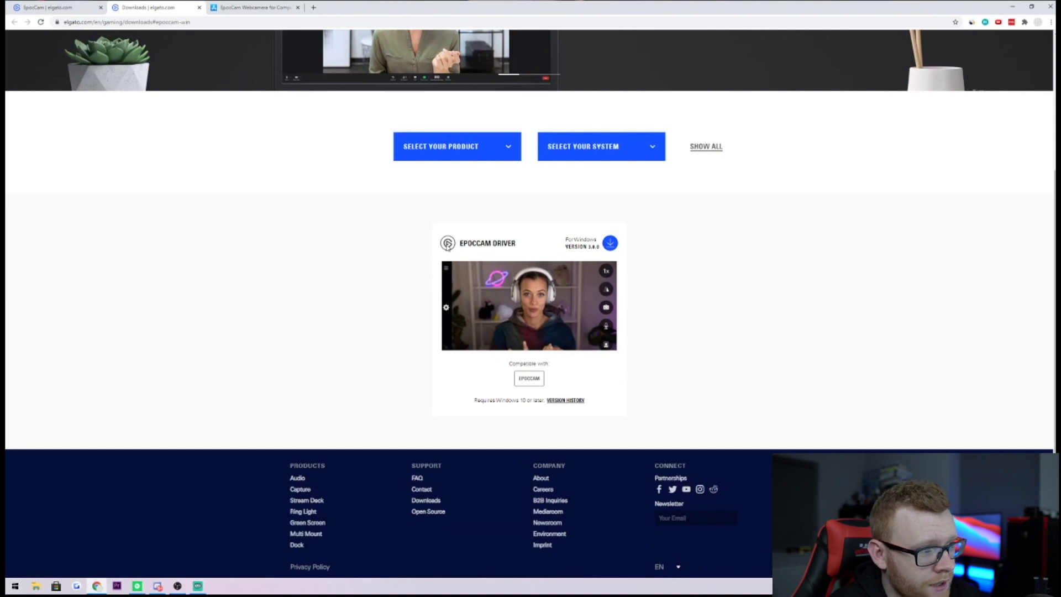
{"action": "left_click", "coordinate": [607, 243]}
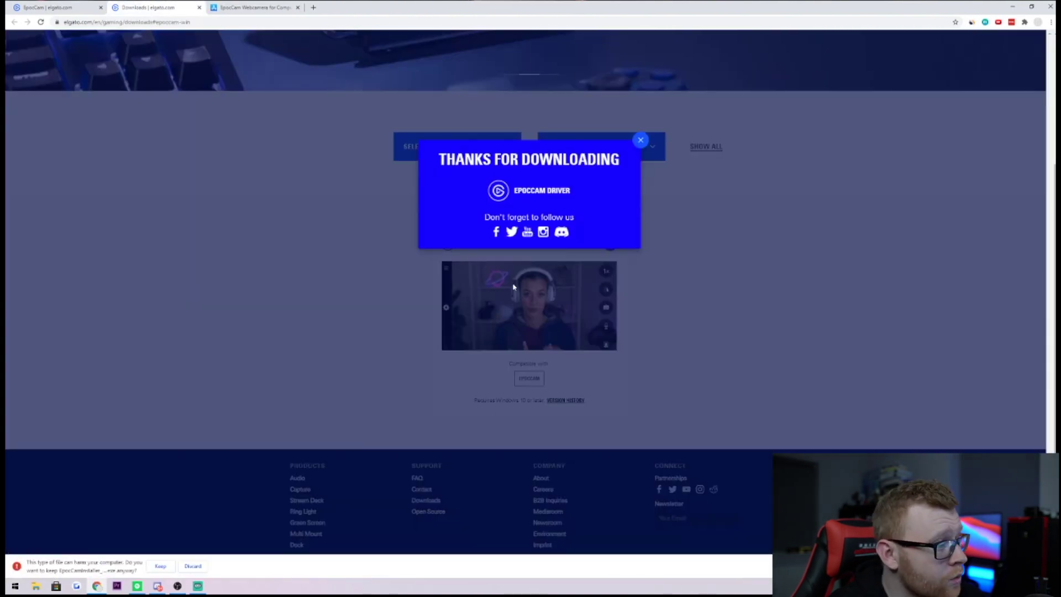
{"action": "left_click", "coordinate": [160, 565]}
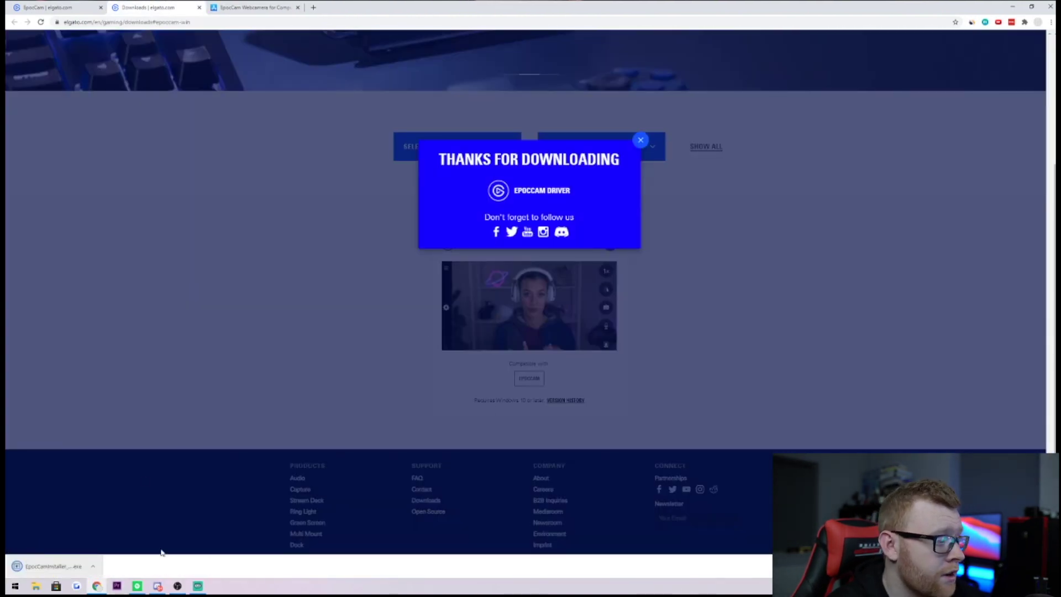
Run the downloaded EpocCam installer and install the drivers in the default destination folder.
{"action": "left_click", "coordinate": [66, 569]}
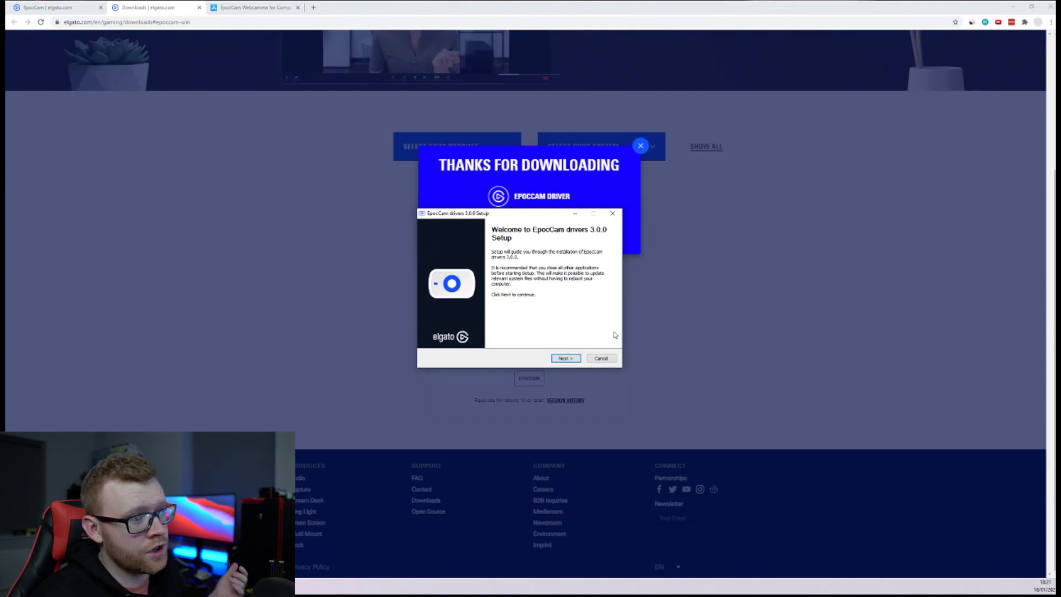
{"action": "left_click", "coordinate": [568, 359]}
{"action": "left_click", "coordinate": [576, 359]}
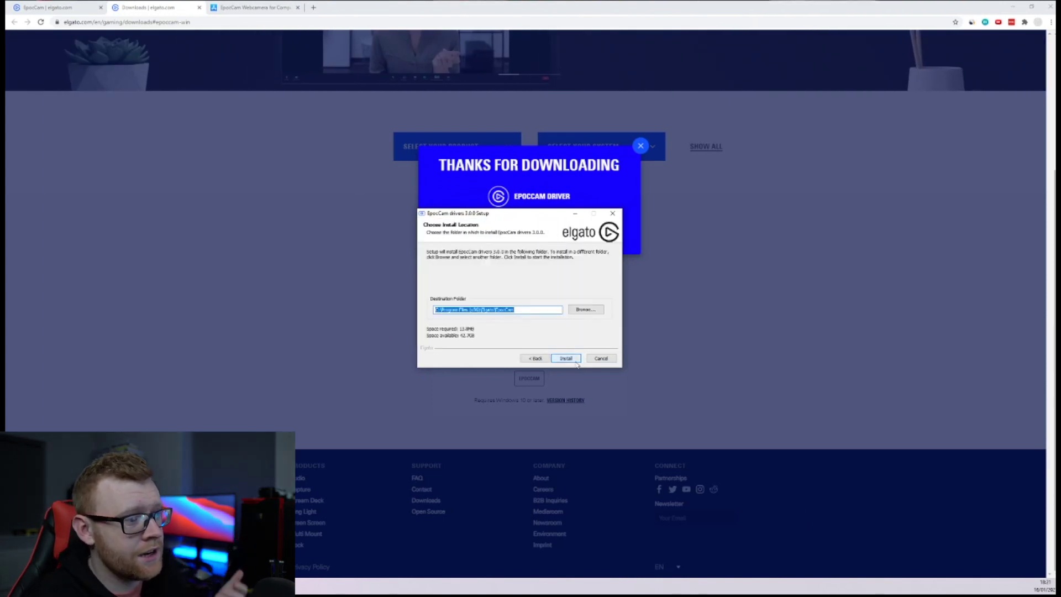
{"action": "left_click", "coordinate": [575, 359]}
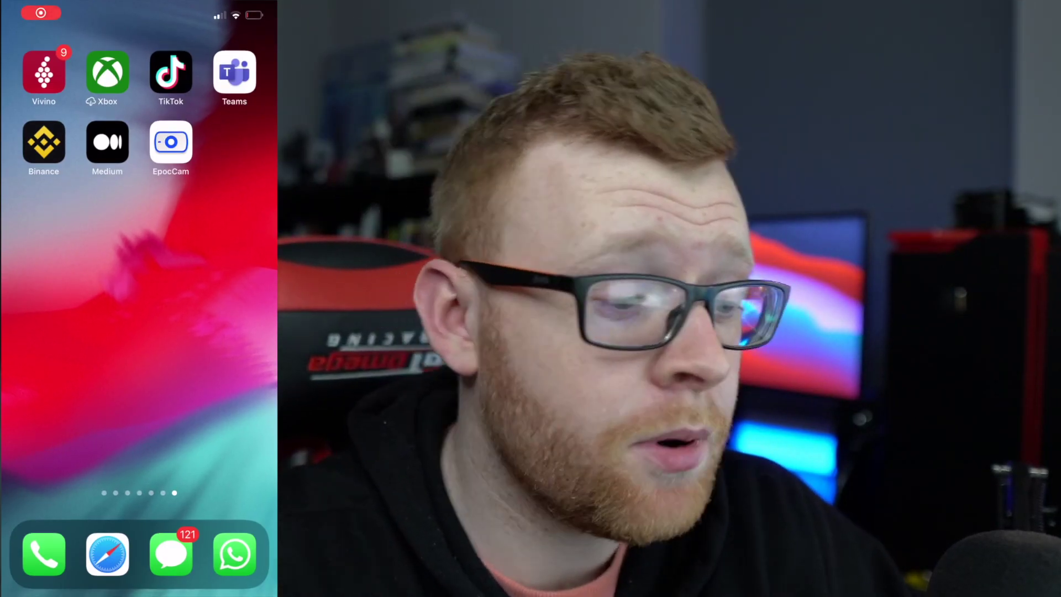
Open the EpocCam app on the phone and begin its webcam setup.
{"action": "left_click", "coordinate": [171, 142]}
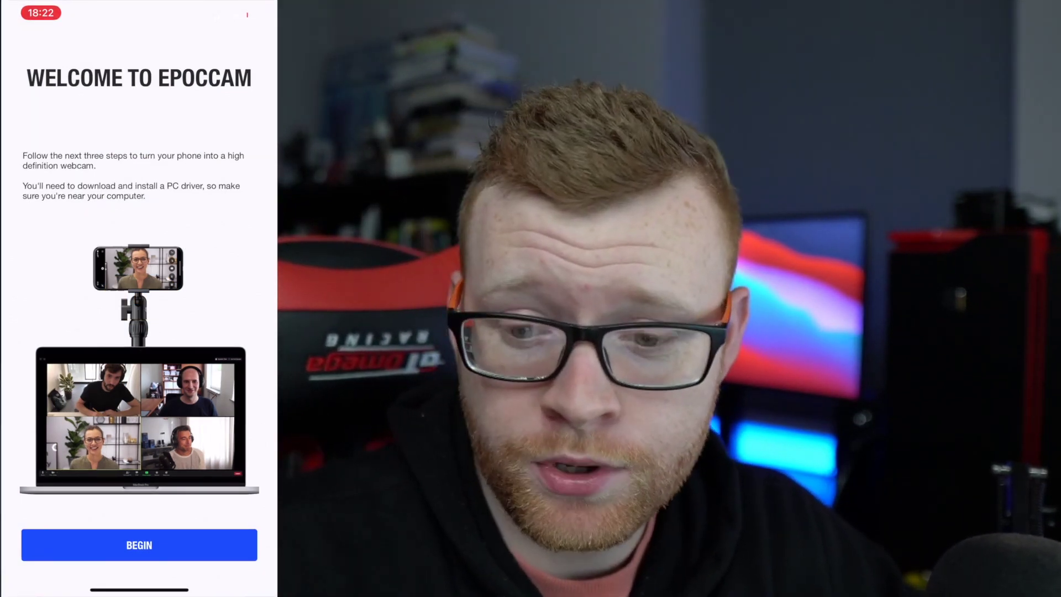
{"action": "left_click", "coordinate": [139, 545]}
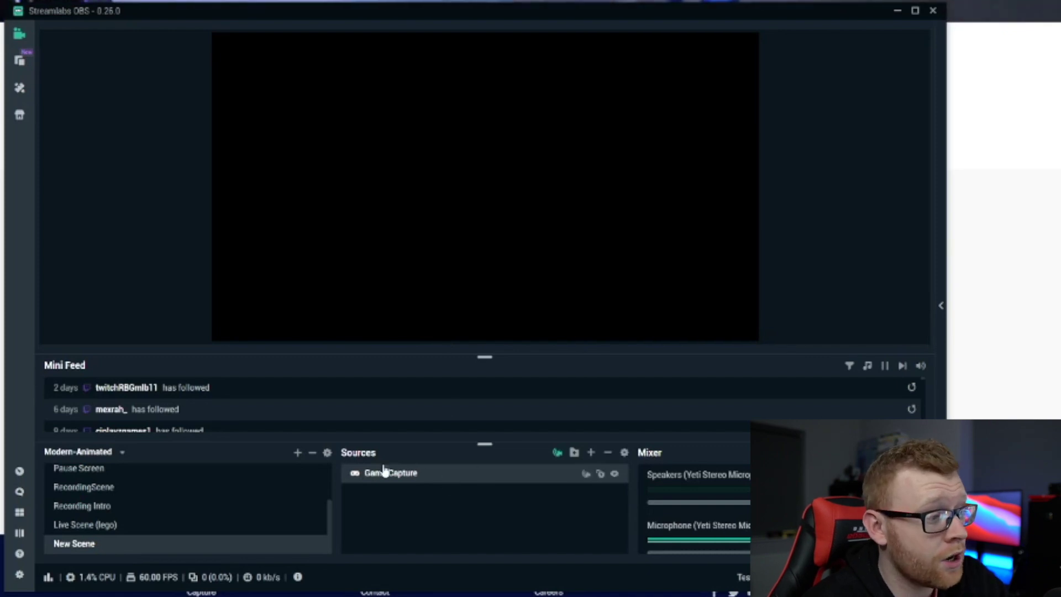
In Streamlabs OBS, add a new Video Capture Device source named "epoc" to New Scene.
{"action": "left_click", "coordinate": [592, 453]}
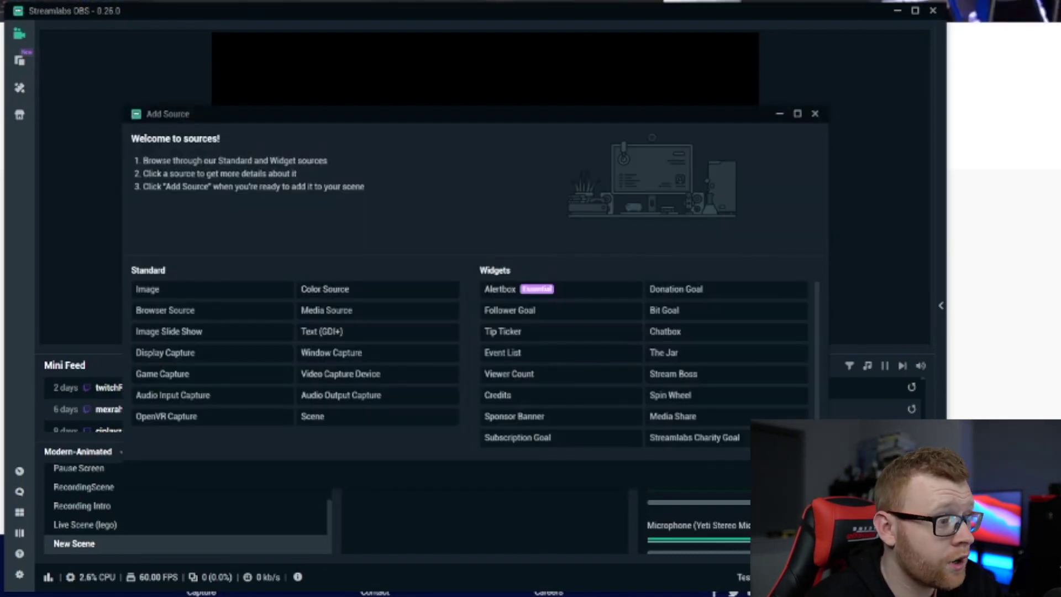
{"action": "left_click", "coordinate": [395, 379]}
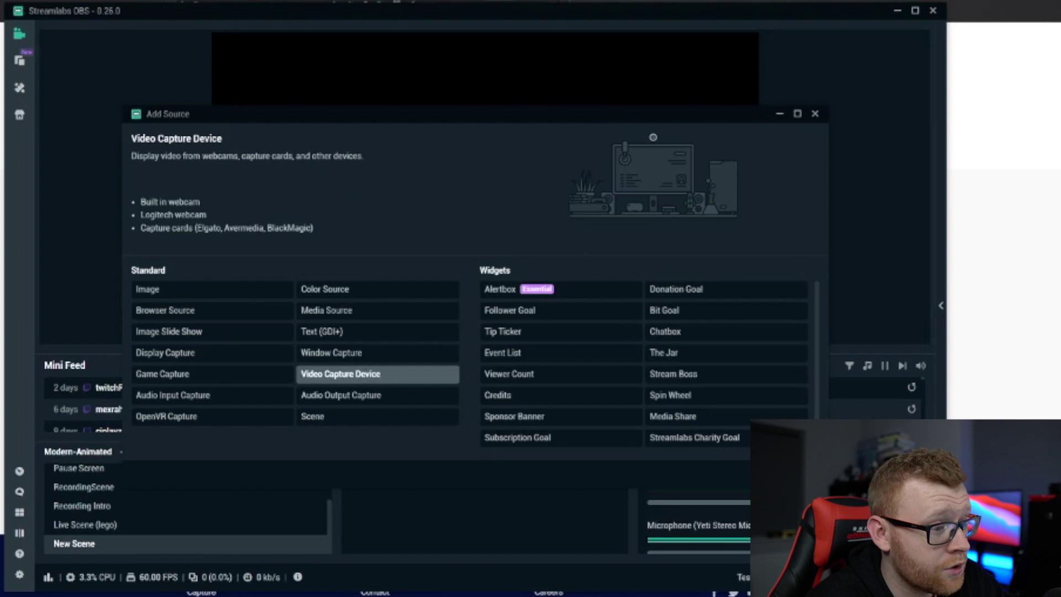
{"action": "left_click", "coordinate": [796, 442]}
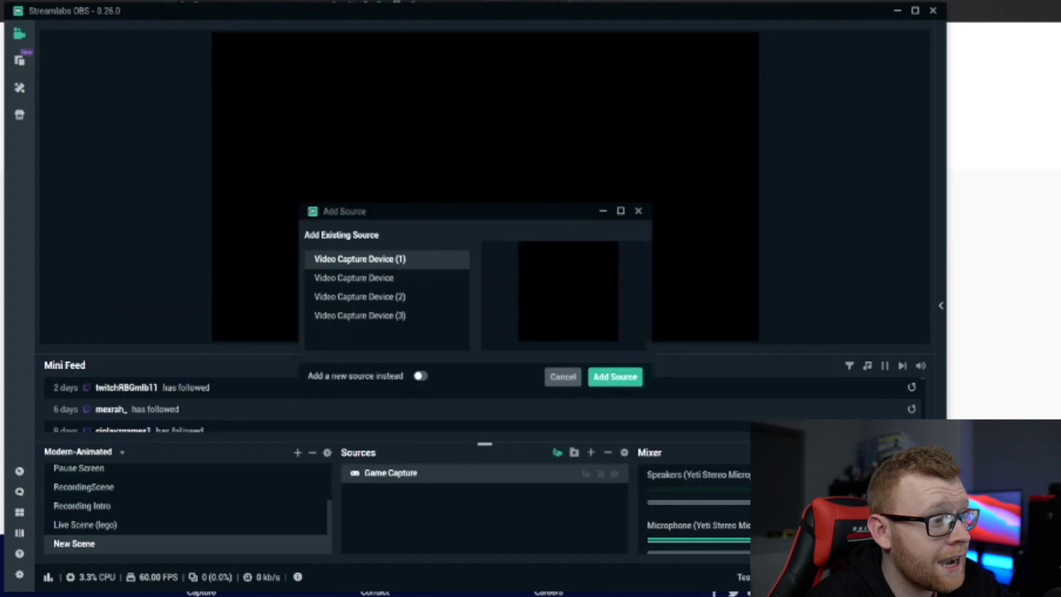
{"action": "left_click", "coordinate": [420, 376]}
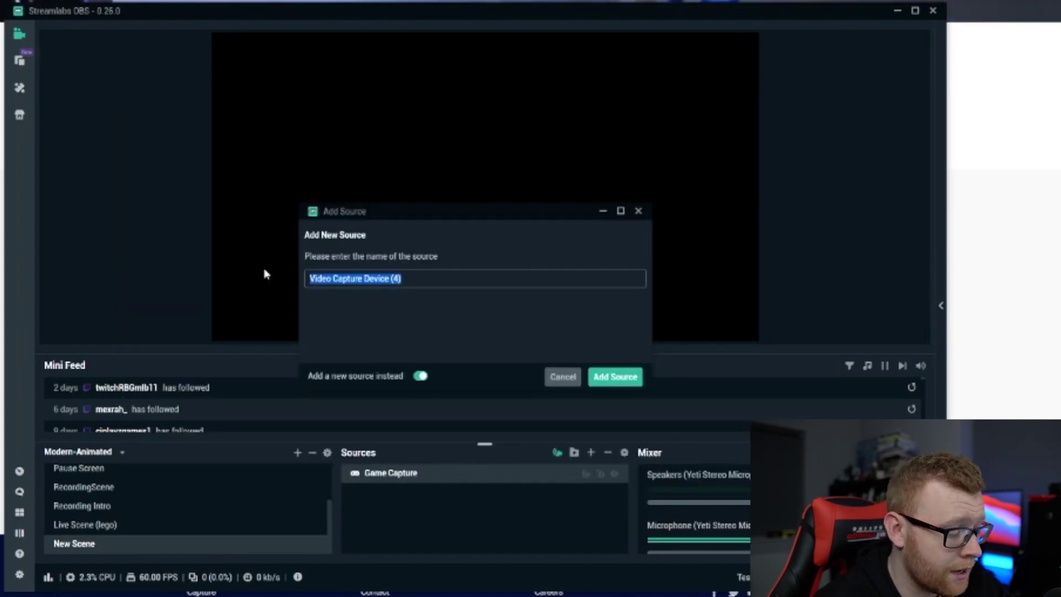
{"action": "type", "text": "epoc"}
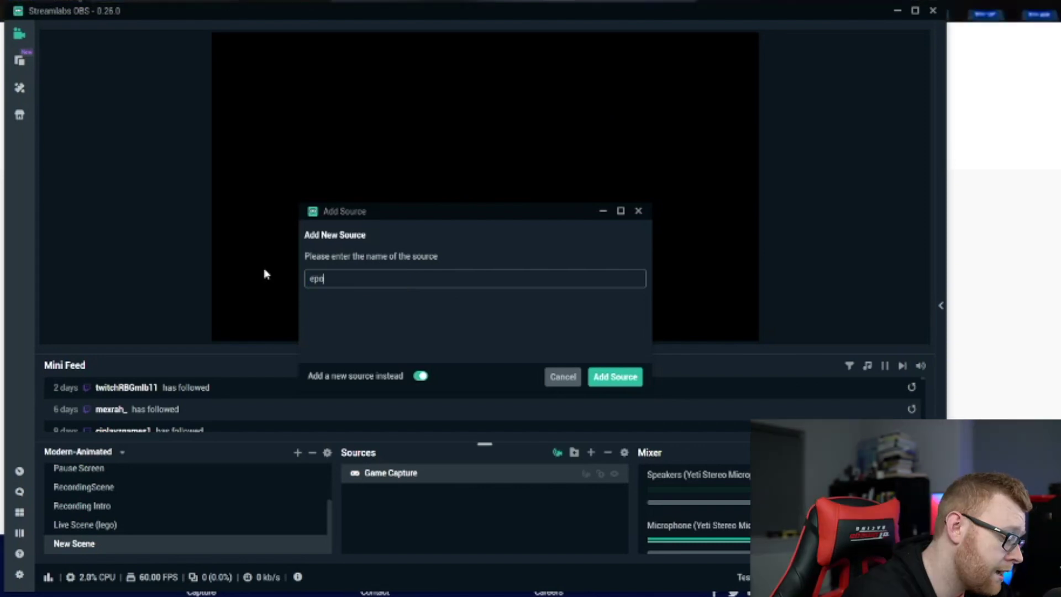
{"action": "left_click", "coordinate": [615, 379]}
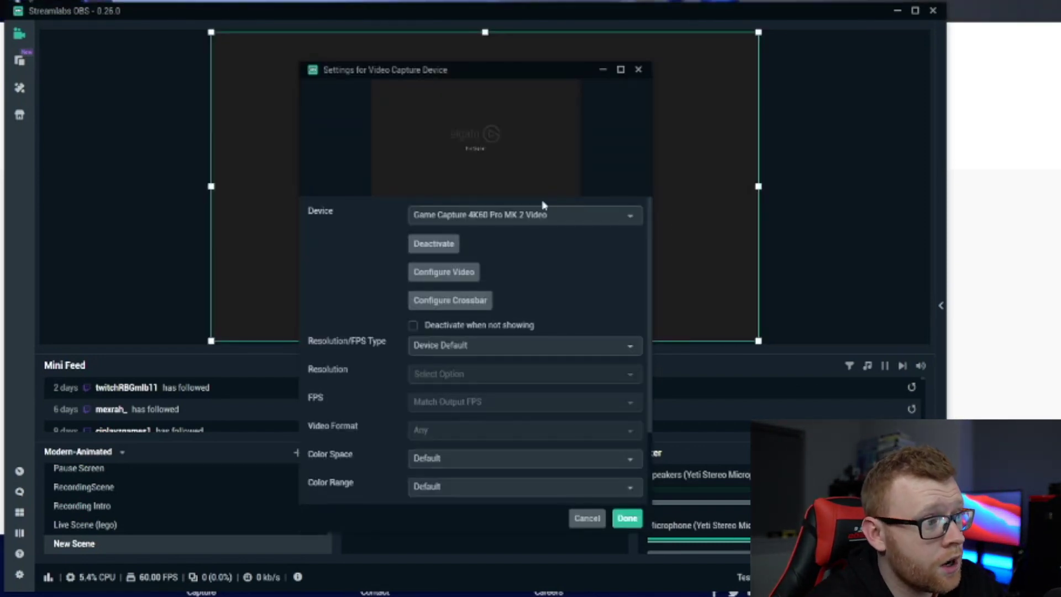
Set the epoc source's device to EpocCam Camera and accept the source settings.
{"action": "left_click", "coordinate": [495, 216]}
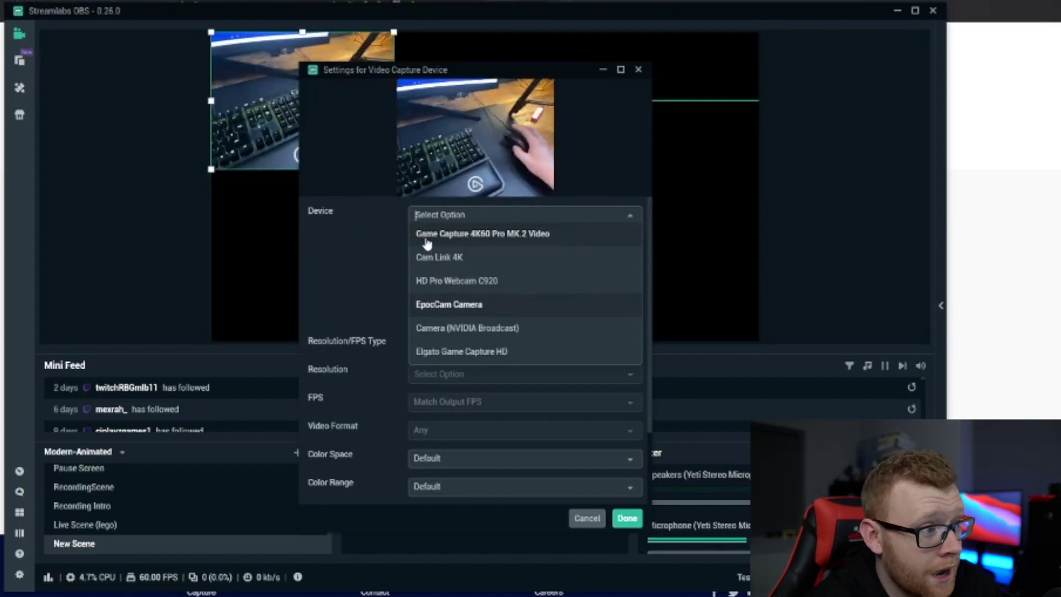
{"action": "left_click", "coordinate": [448, 304]}
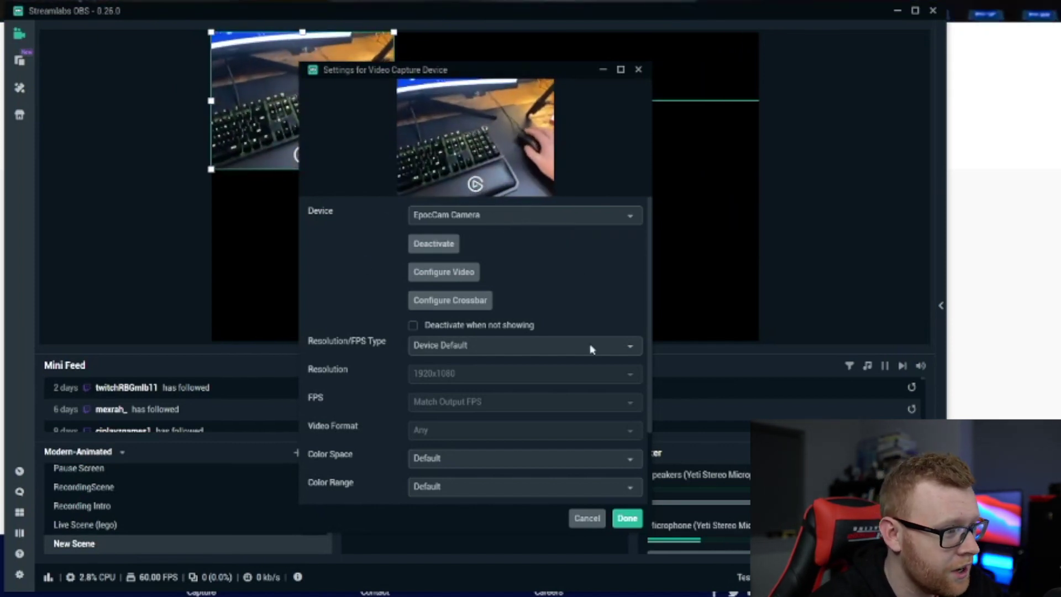
{"action": "left_click", "coordinate": [639, 520]}
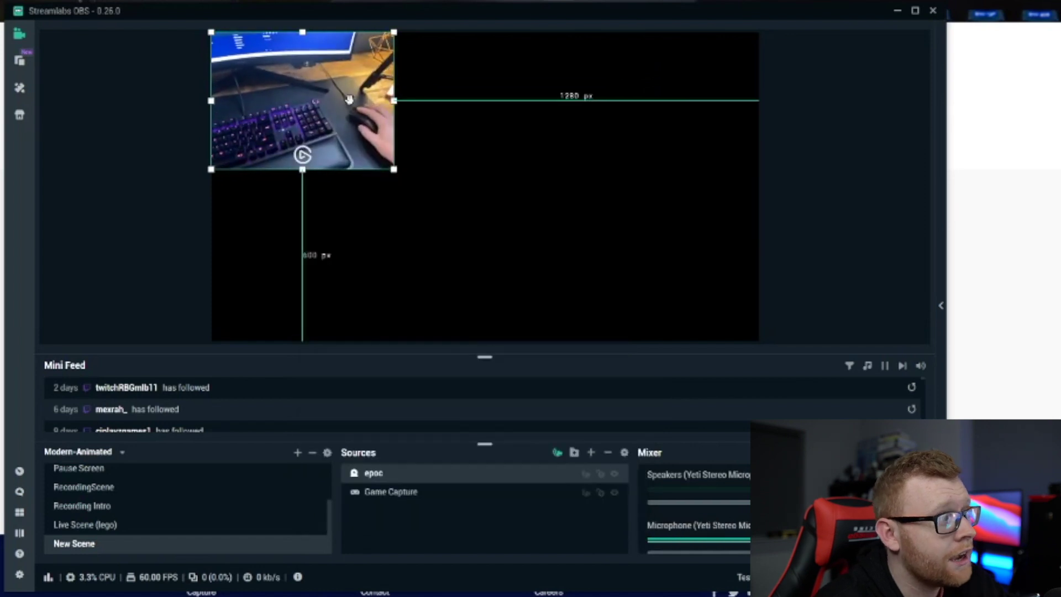
Resize the epoc camera source to about 804 by 603 px and place it in the right half of the canvas.
{"action": "left_click_drag", "start_coordinate": [406, 175], "coordinate": [570, 344]}
{"action": "left_click_drag", "start_coordinate": [483, 146], "coordinate": [560, 147]}
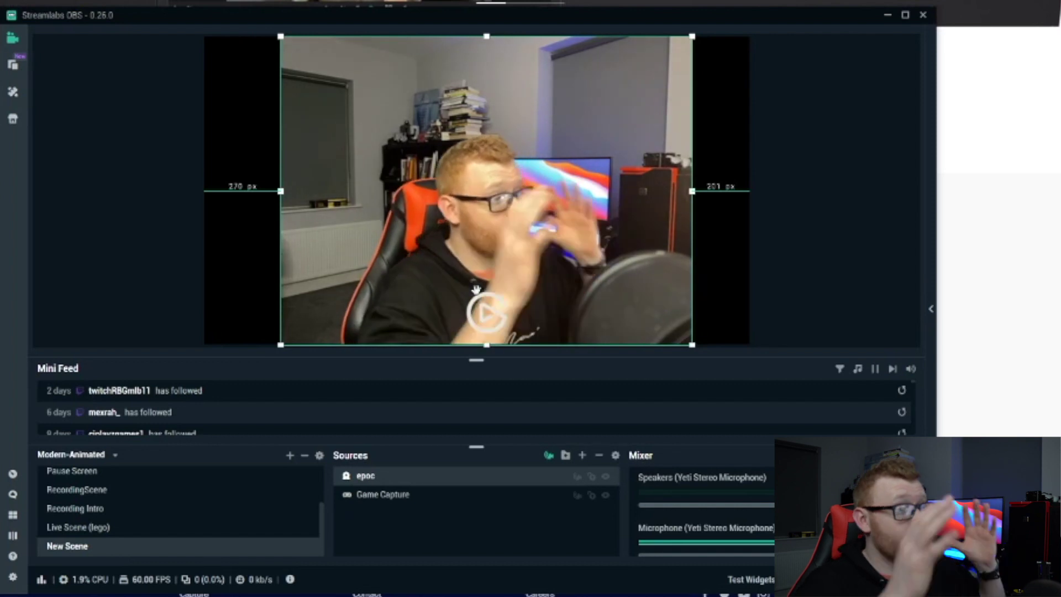
{"action": "left_click_drag", "start_coordinate": [691, 341], "coordinate": [508, 207]}
{"action": "left_click_drag", "start_coordinate": [458, 111], "coordinate": [661, 162]}
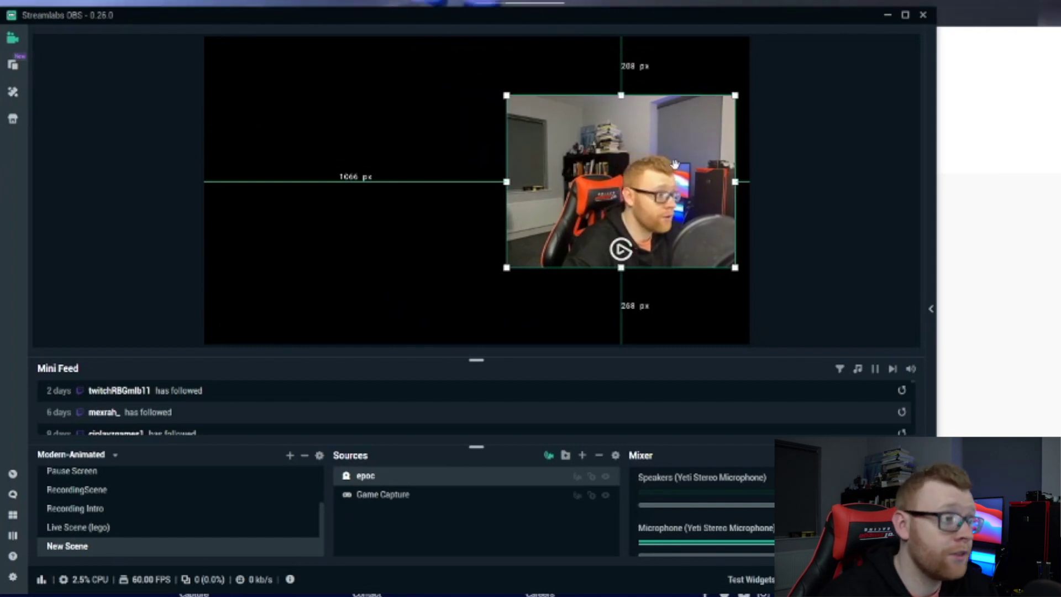
Crop the epoc source by 120 at the bottom and 30 at the left through its transform settings.
{"action": "right_click", "coordinate": [673, 160]}
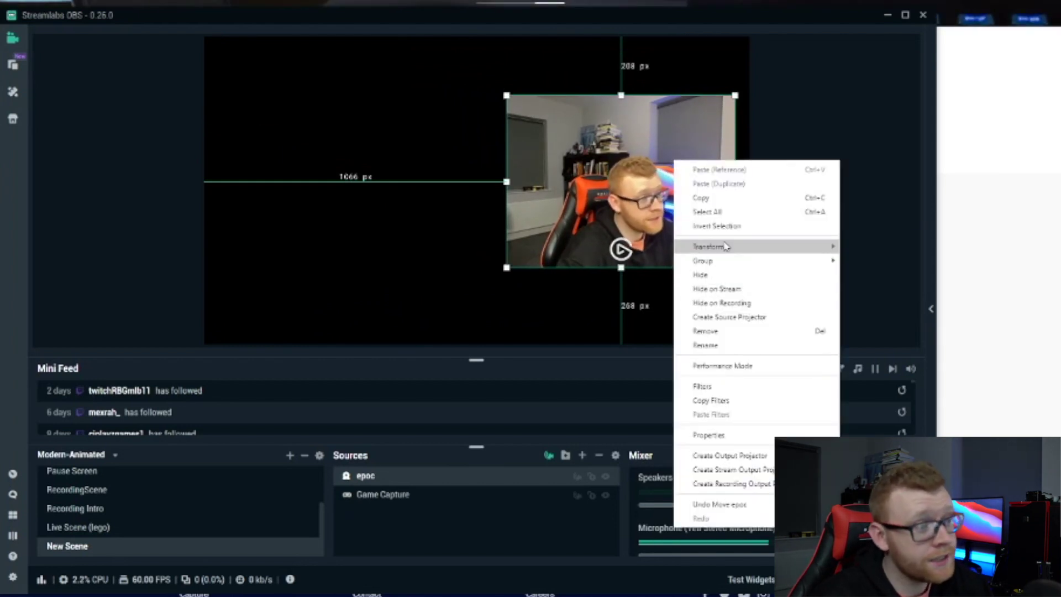
{"action": "mouse_move", "coordinate": [740, 246]}
{"action": "left_click", "coordinate": [869, 247]}
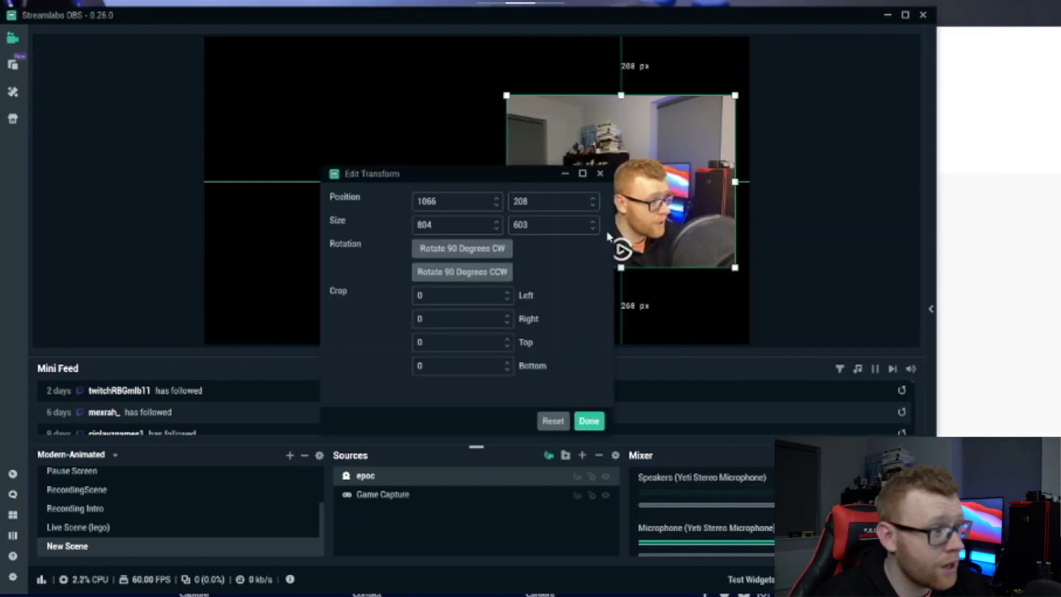
{"action": "type", "text": "120"}
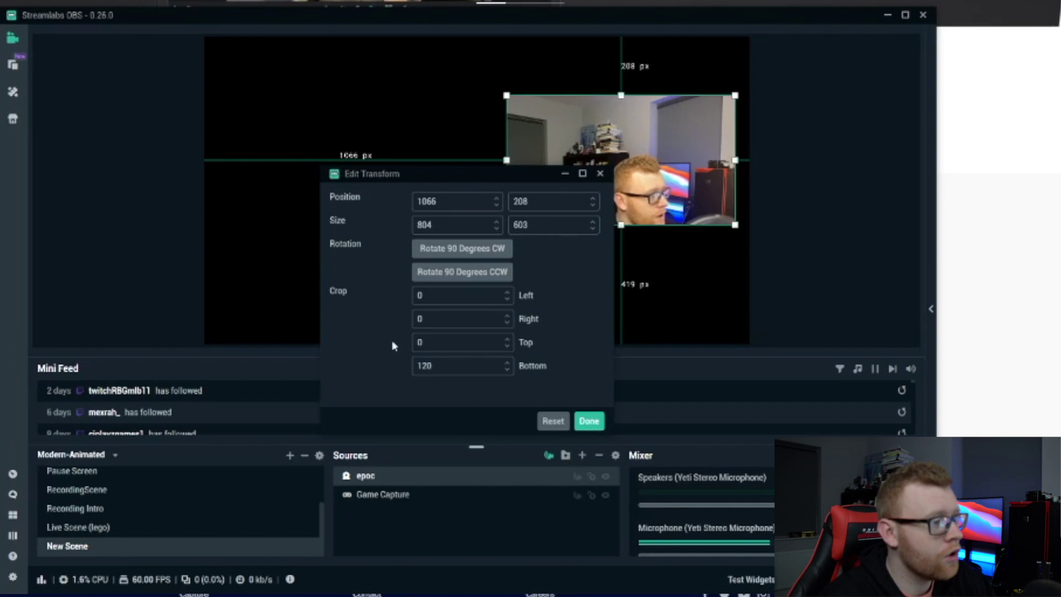
{"action": "left_click", "coordinate": [430, 296]}
{"action": "type", "text": "20"}
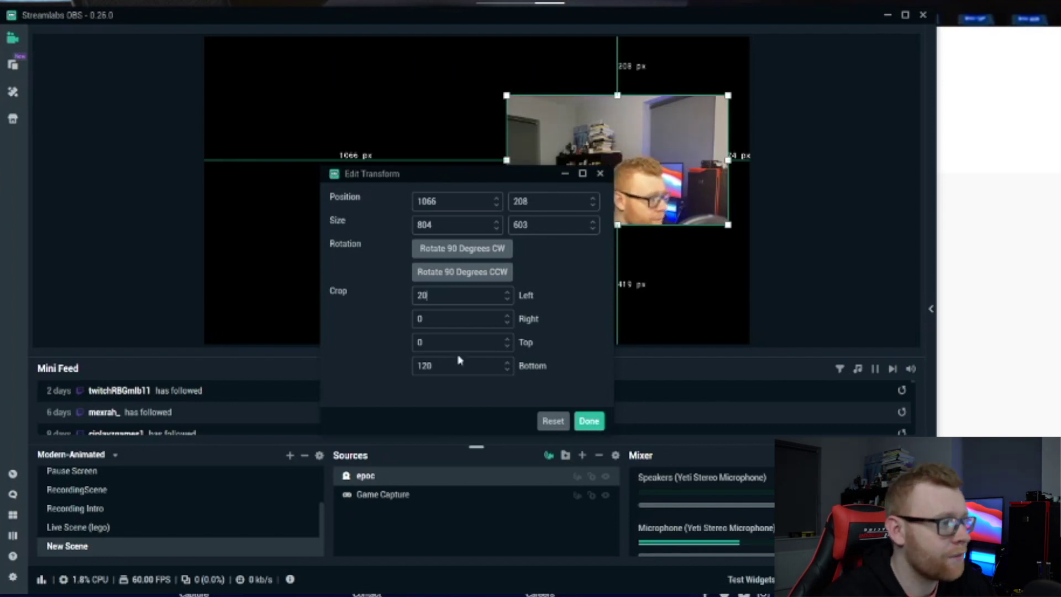
{"action": "type", "text": "30"}
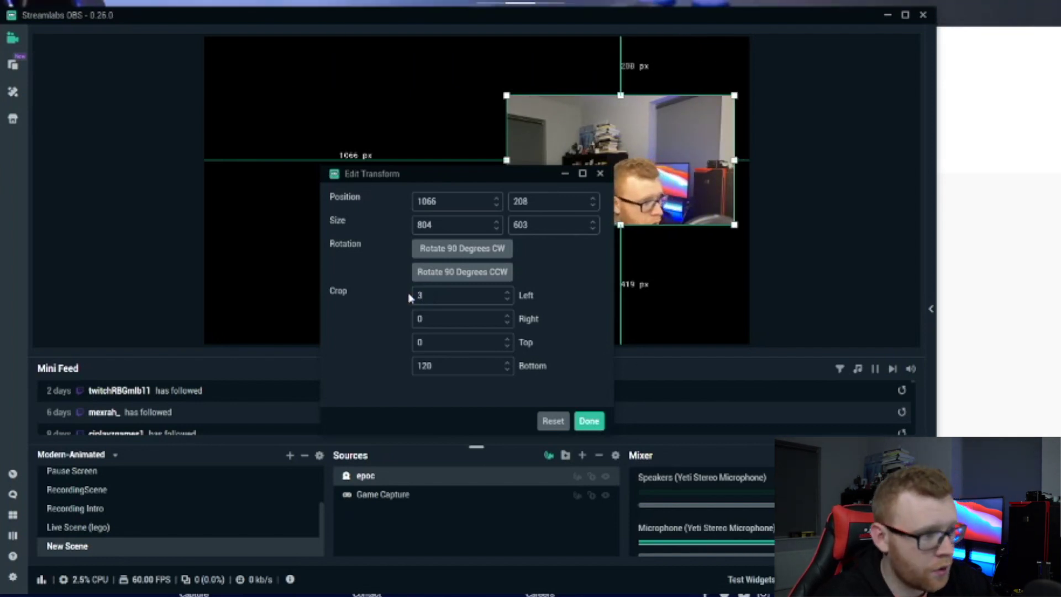
{"action": "left_click", "coordinate": [589, 421]}
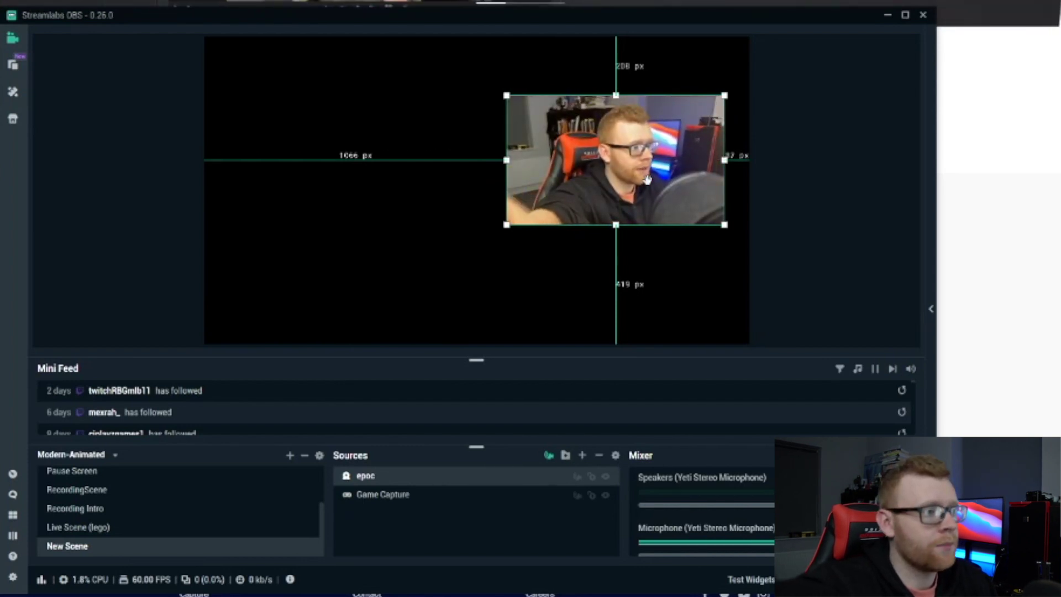
Shrink the cropped epoc source and place it about 1434 px from the canvas's left edge and 325 px from its top, then deselect it.
{"action": "left_click_drag", "start_coordinate": [510, 97], "coordinate": [604, 149]}
{"action": "left_click_drag", "start_coordinate": [675, 196], "coordinate": [673, 172]}
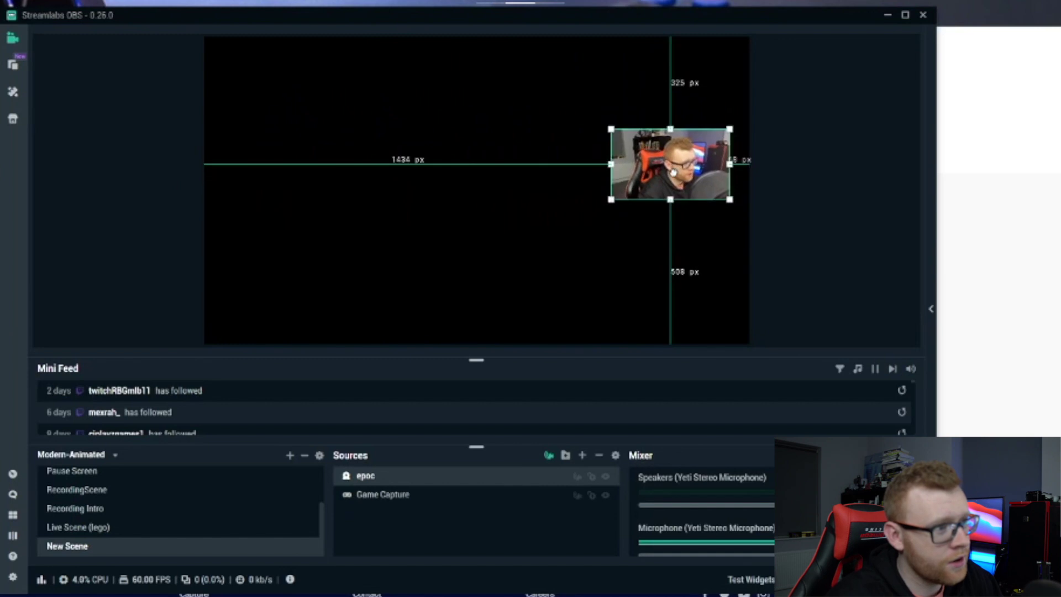
{"action": "left_click", "coordinate": [791, 184]}
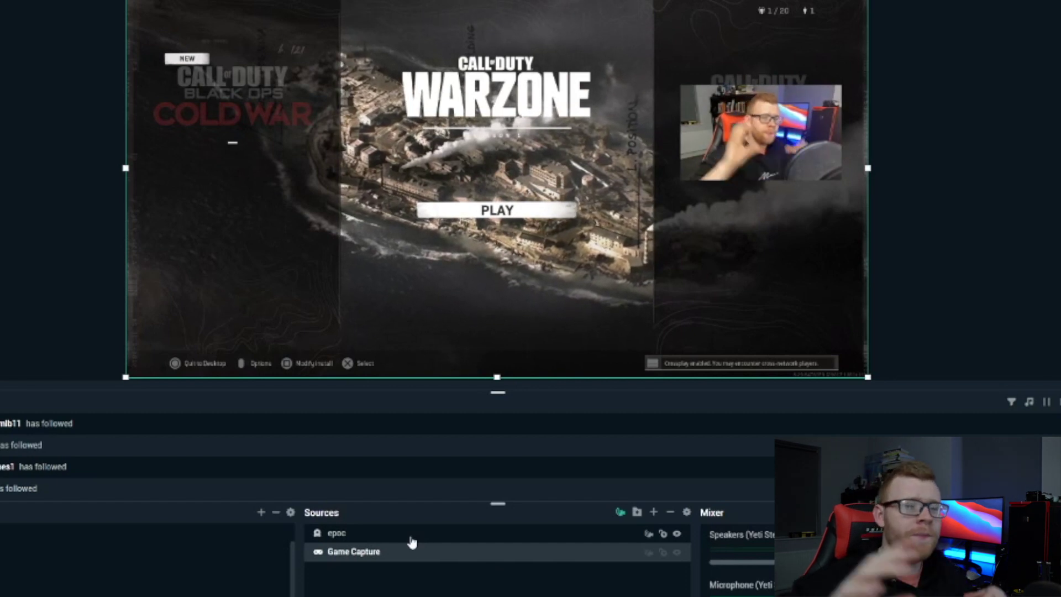
Switch to the scene with the webcam frame overlay and add the existing epoc video capture device as a source.
{"action": "key", "text": "F2"}
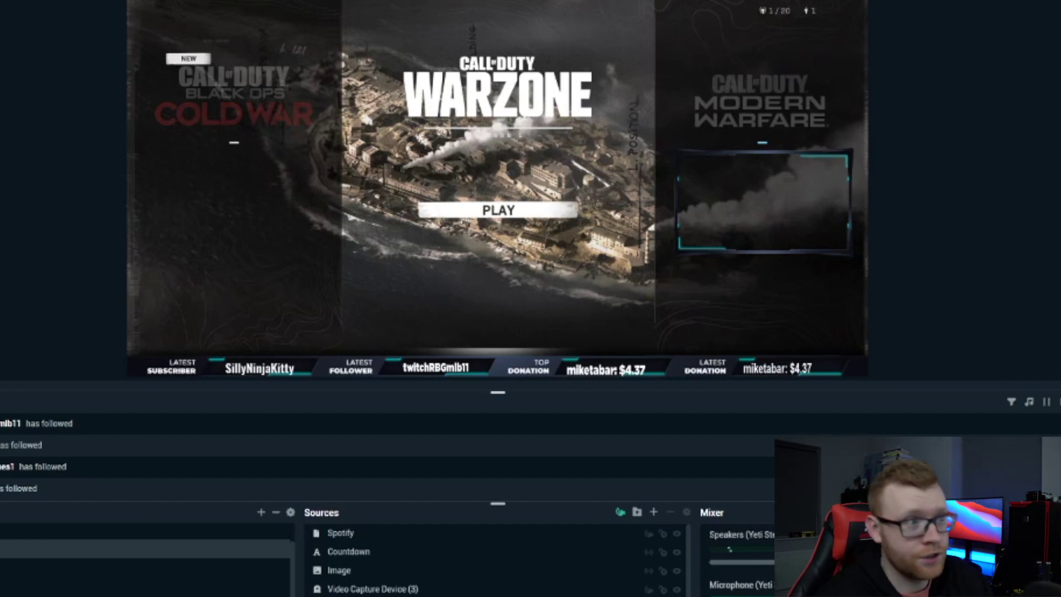
{"action": "scroll", "coordinate": [464, 578], "scroll_direction": "down", "scroll_amount": 2}
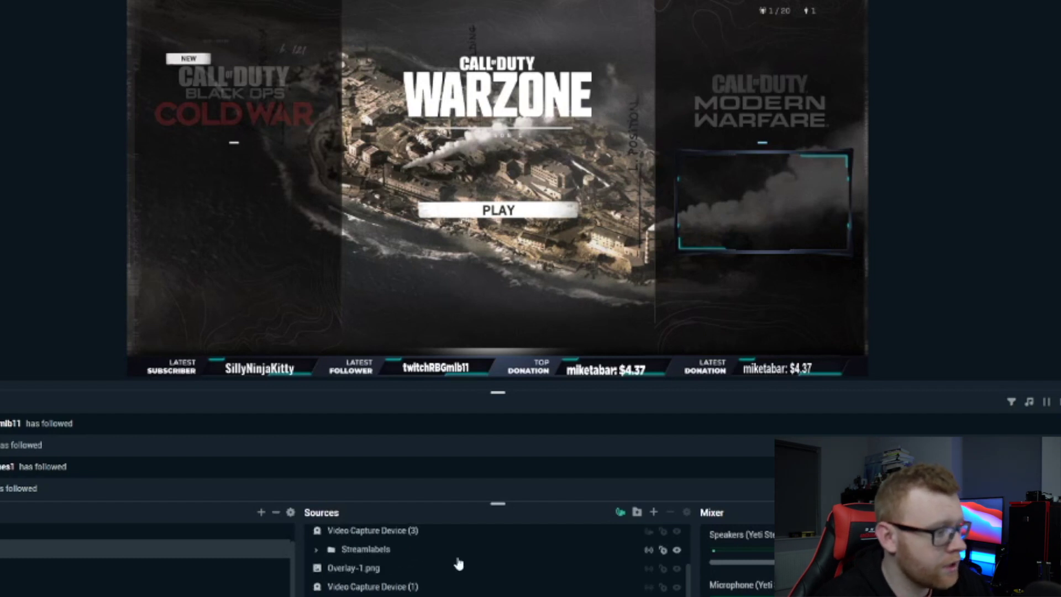
{"action": "scroll", "coordinate": [498, 567], "scroll_direction": "up", "scroll_amount": 2}
{"action": "left_click", "coordinate": [653, 512]}
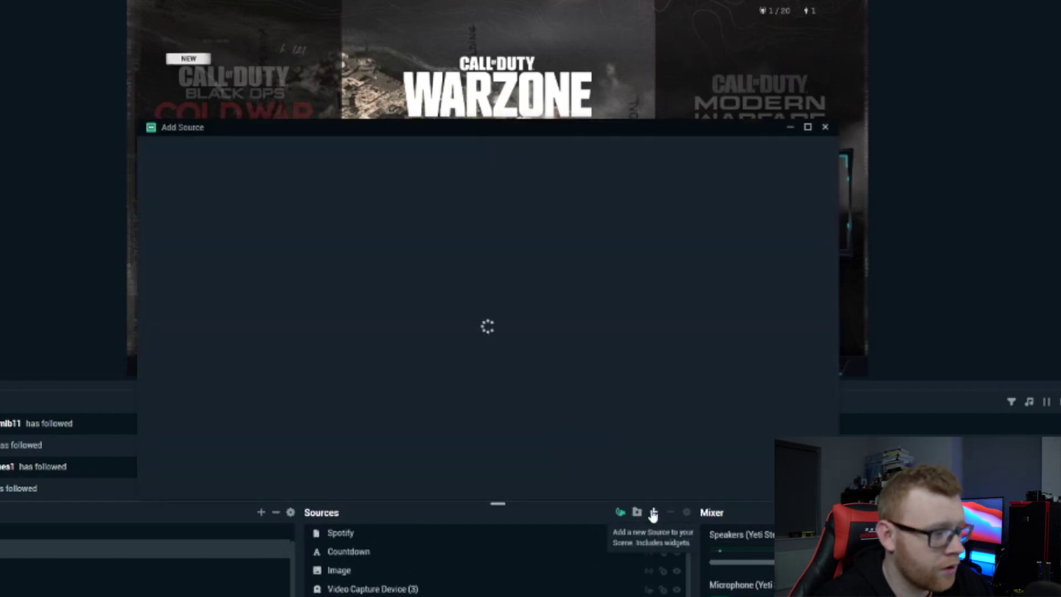
{"action": "left_click", "coordinate": [400, 385]}
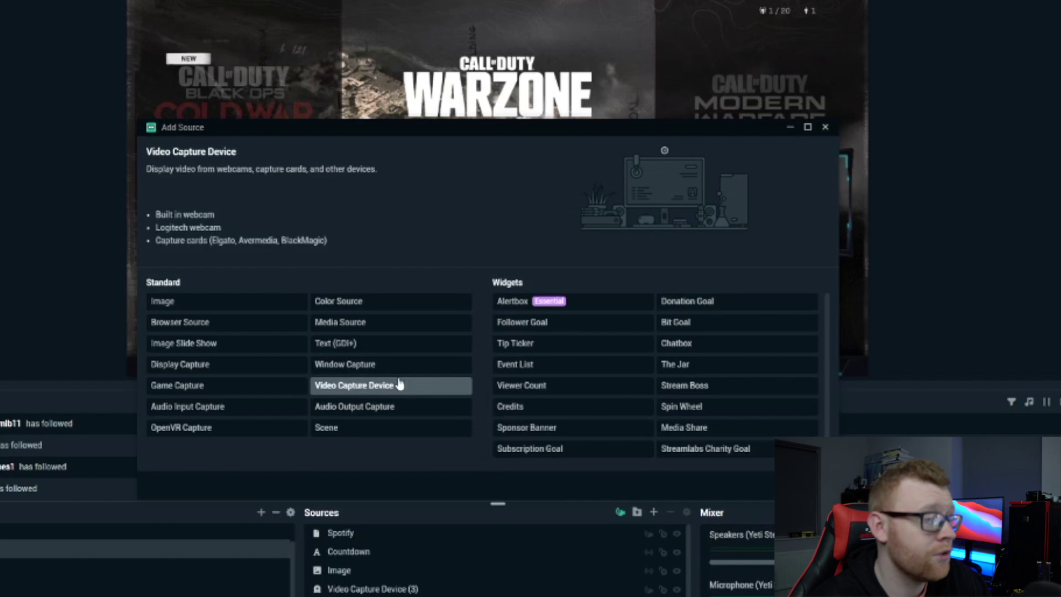
{"action": "left_click", "coordinate": [801, 490]}
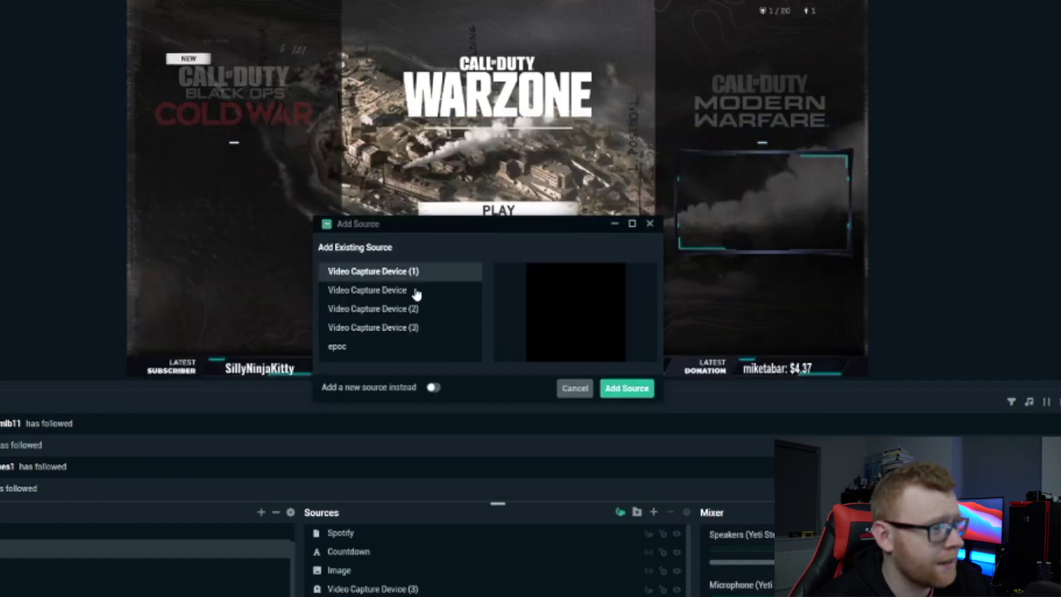
{"action": "left_click", "coordinate": [414, 291]}
{"action": "left_click", "coordinate": [414, 310]}
{"action": "left_click", "coordinate": [414, 327]}
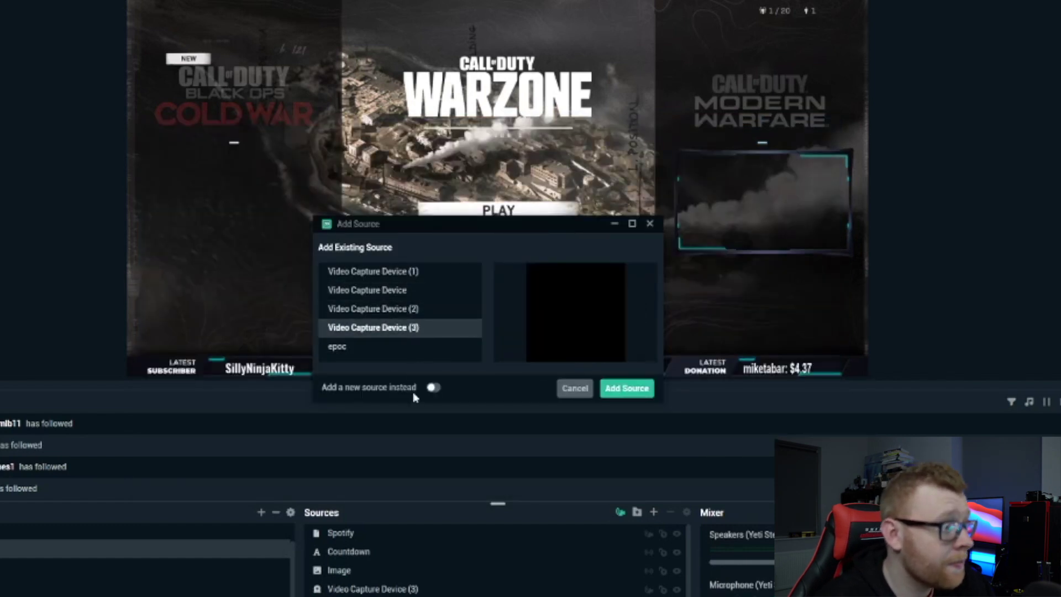
{"action": "left_click", "coordinate": [387, 347]}
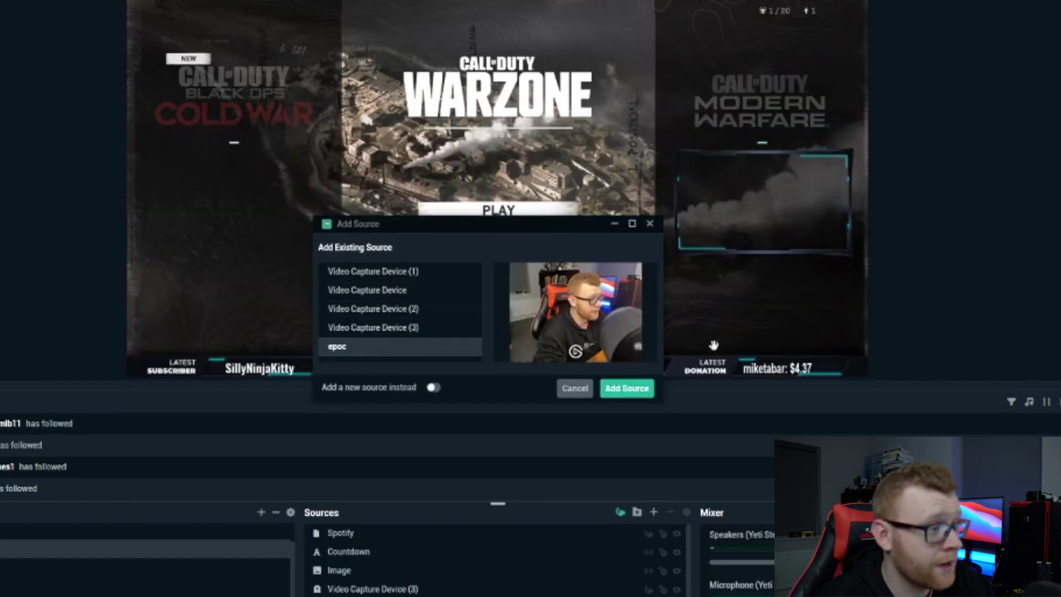
{"action": "left_click", "coordinate": [626, 388]}
Fit the epoc source to the webcam frame at about 456 by 342 px, and move it below Image in the source order.
{"action": "left_click_drag", "start_coordinate": [293, 72], "coordinate": [843, 216]}
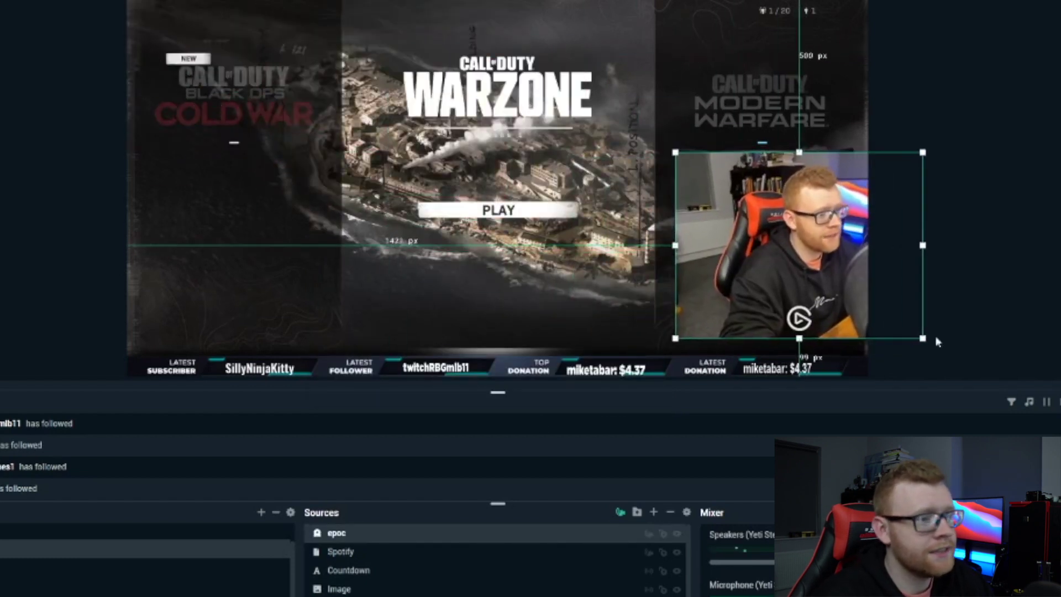
{"action": "left_click_drag", "start_coordinate": [927, 342], "coordinate": [851, 256]}
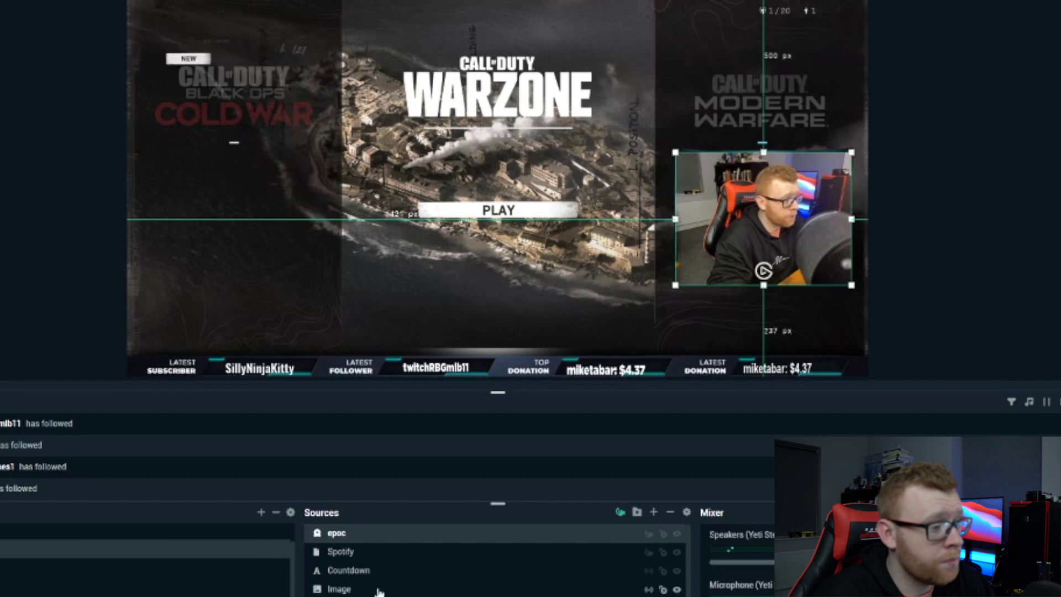
{"action": "left_click_drag", "start_coordinate": [386, 589], "coordinate": [387, 595]}
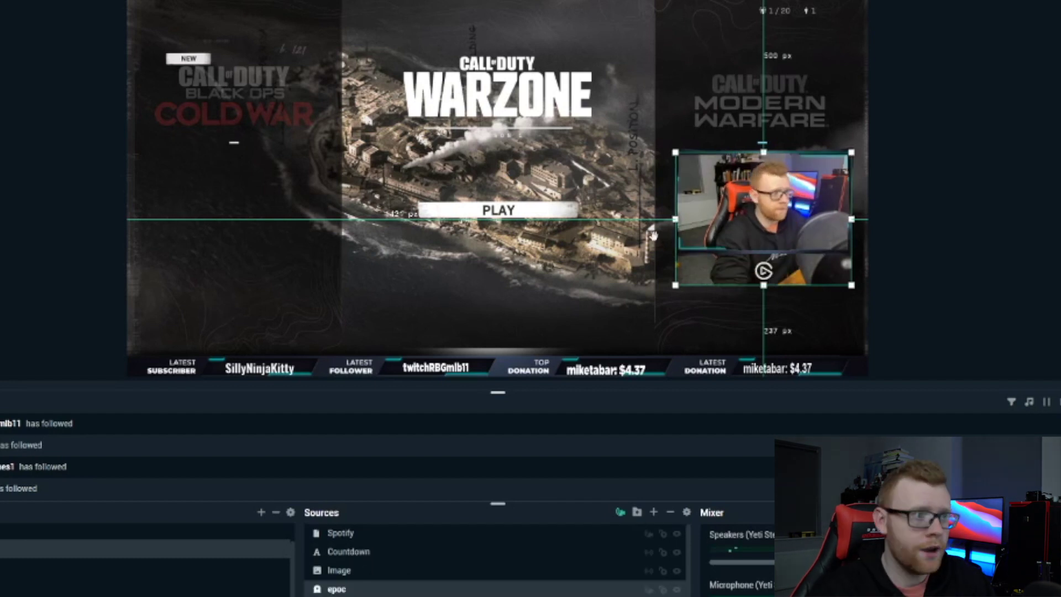
Crop the epoc source by 120 at the bottom through its transform settings so it fits the webcam frame.
{"action": "right_click", "coordinate": [758, 225]}
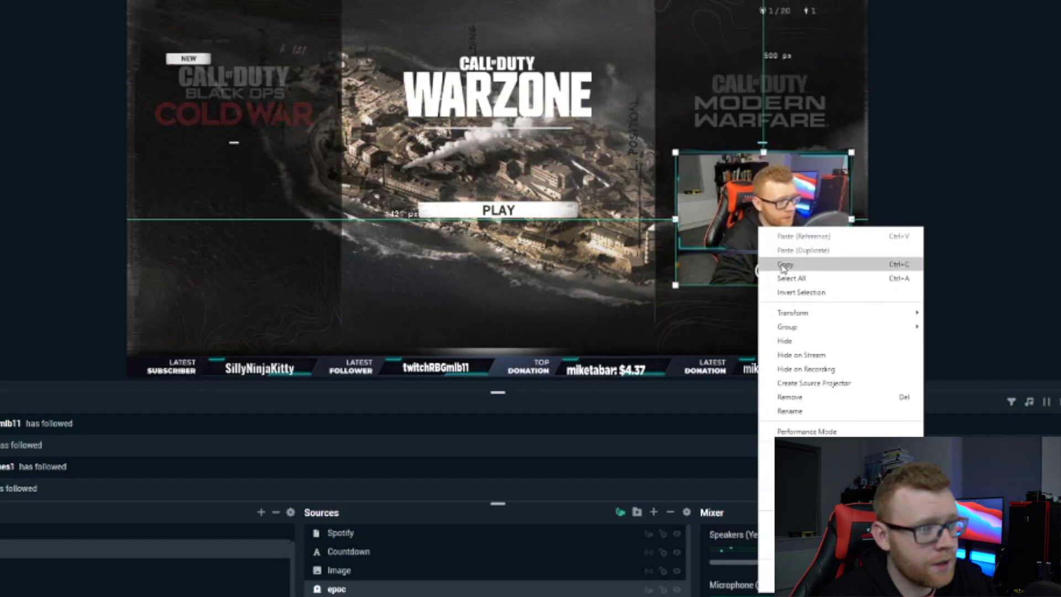
{"action": "mouse_move", "coordinate": [839, 312]}
{"action": "left_click", "coordinate": [951, 313]}
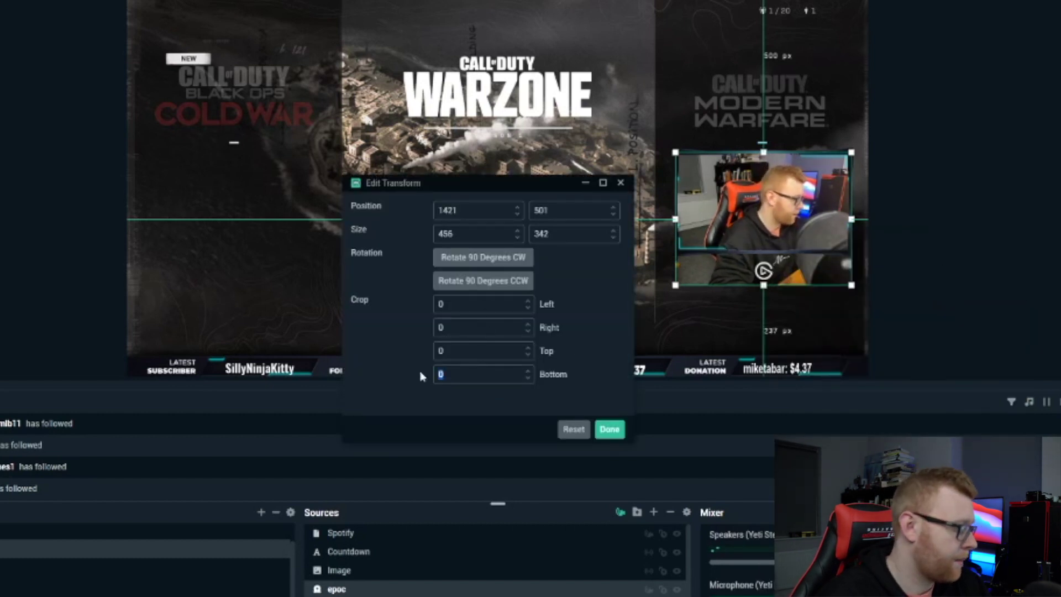
{"action": "type", "text": "120"}
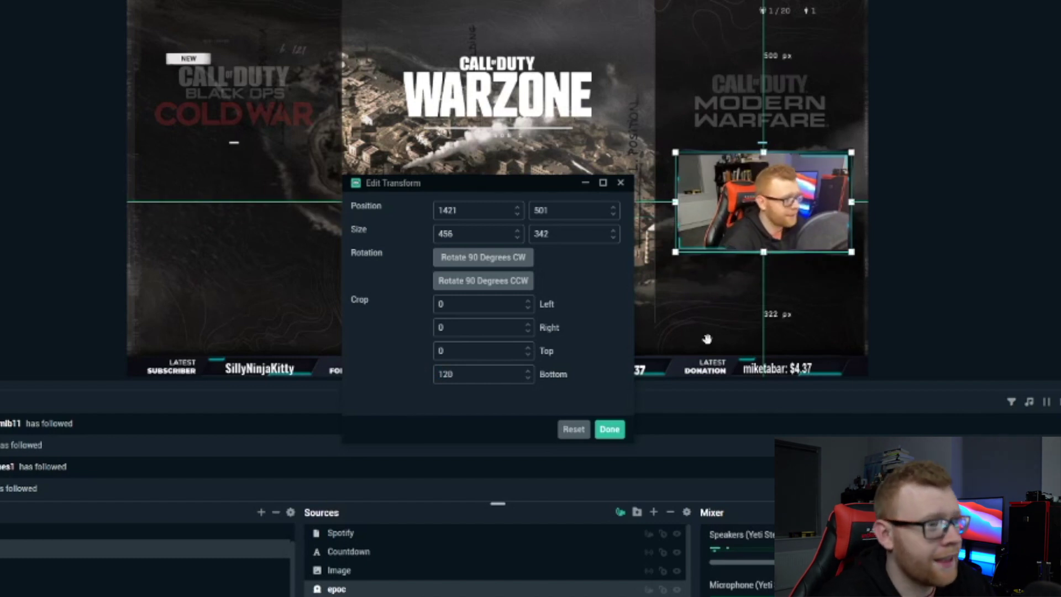
{"action": "left_click", "coordinate": [610, 431]}
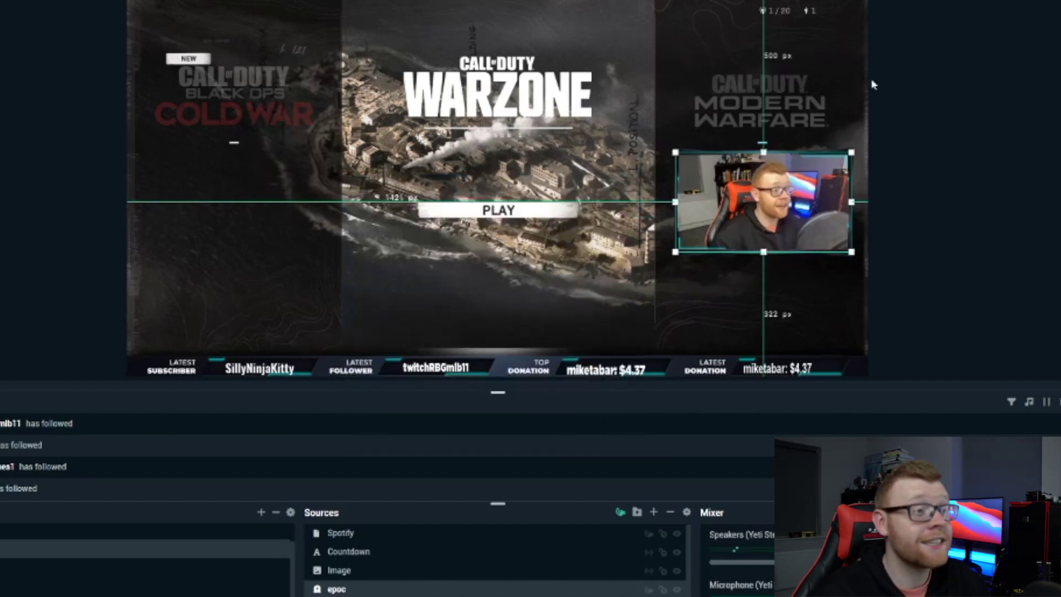